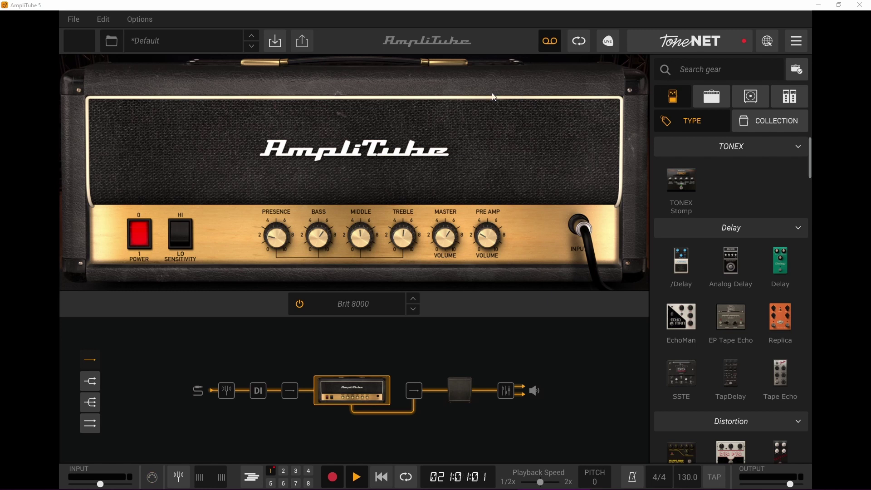
Open the audio and MIDI settings and review the Technology options, the ASIO device control panel and the MIDI input choices
left_click(799, 40)
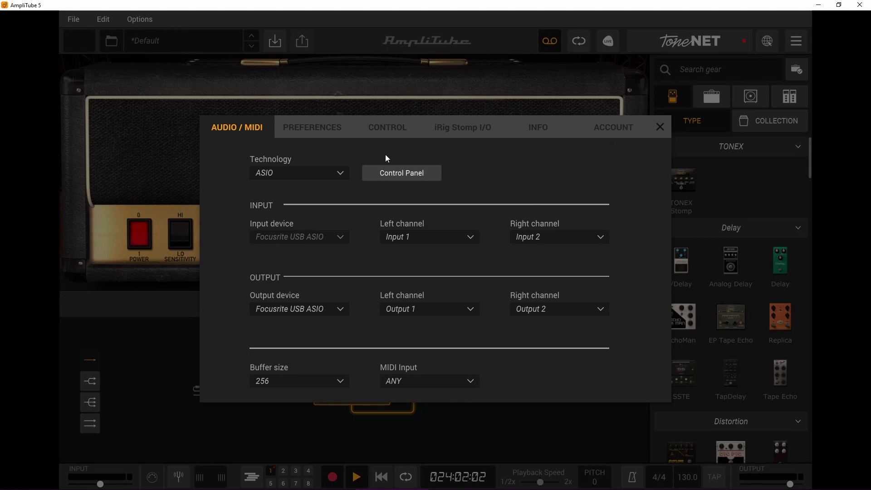
left_click(342, 174)
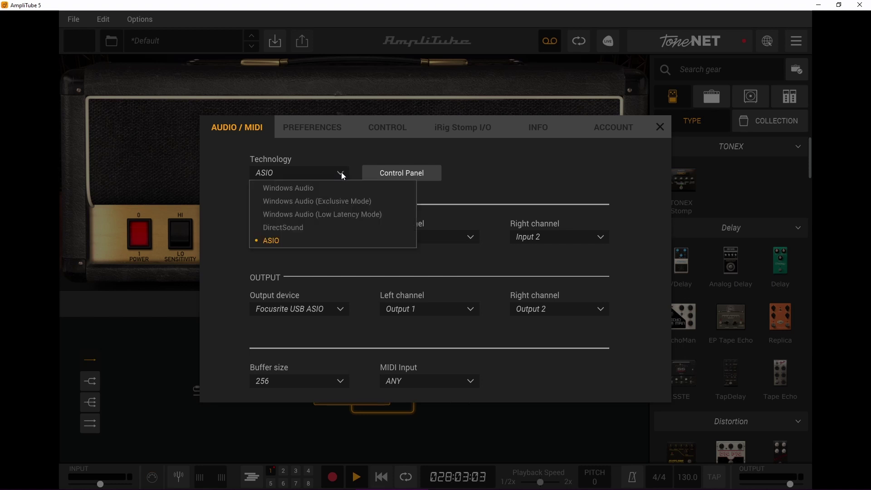
left_click(342, 173)
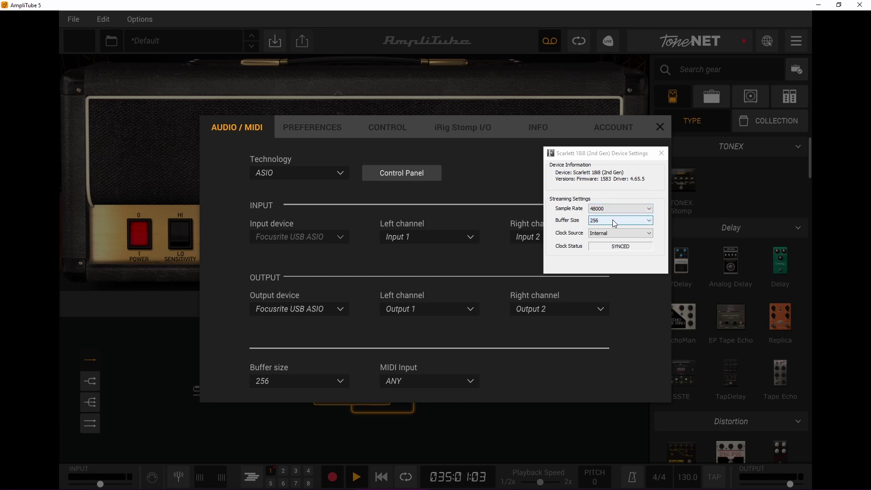
left_click(661, 153)
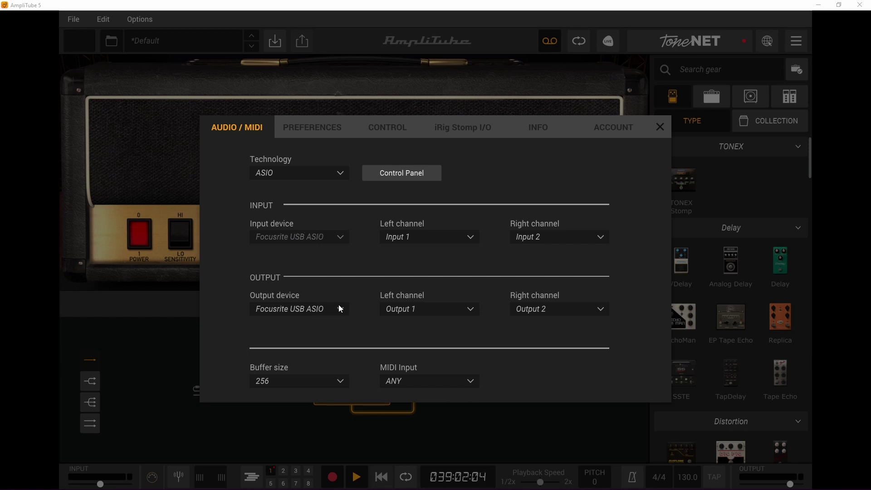
left_click(474, 389)
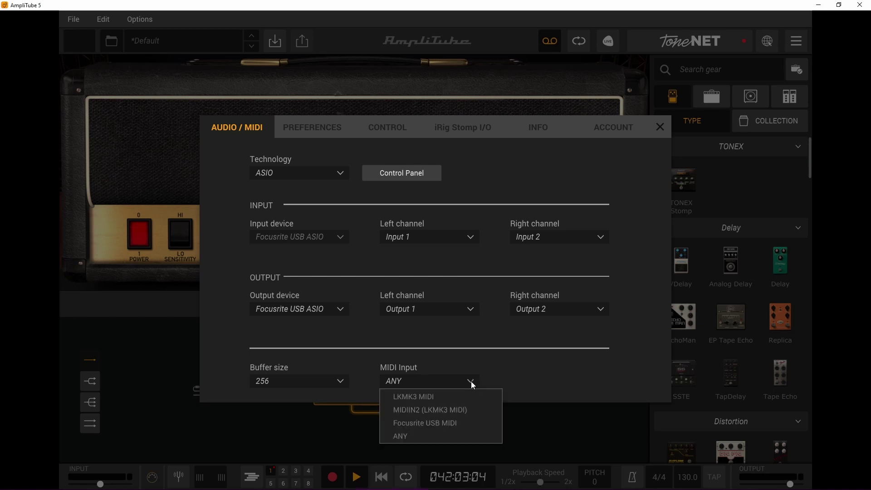
left_click(471, 382)
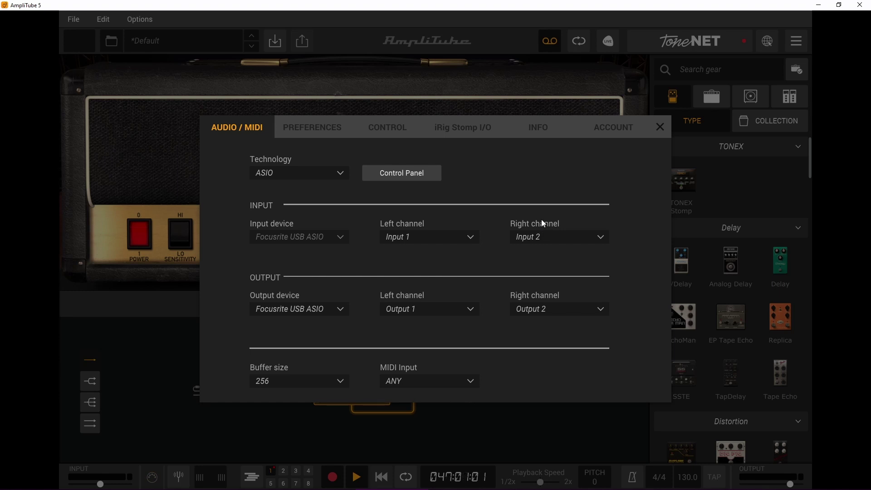
Review the Preferences, Program Change and Control Change, iRig Stomp I/O and Info settings, return to Audio / MIDI and close the settings
left_click(308, 129)
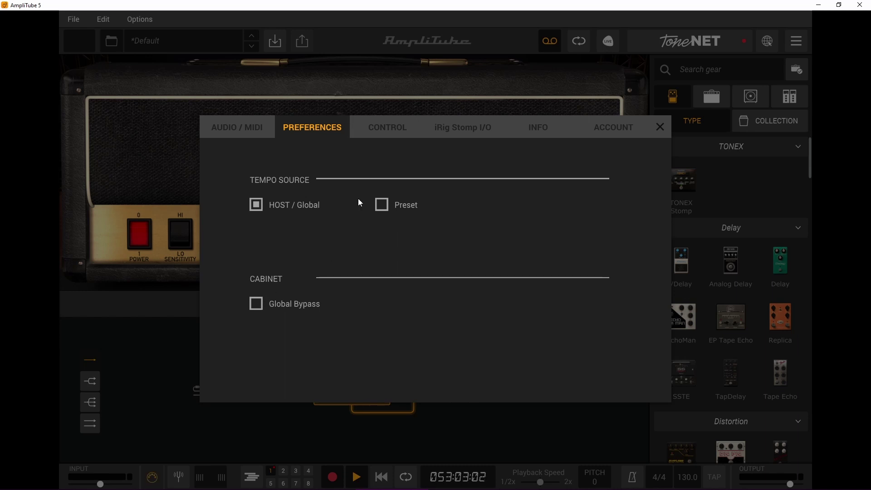
left_click(393, 132)
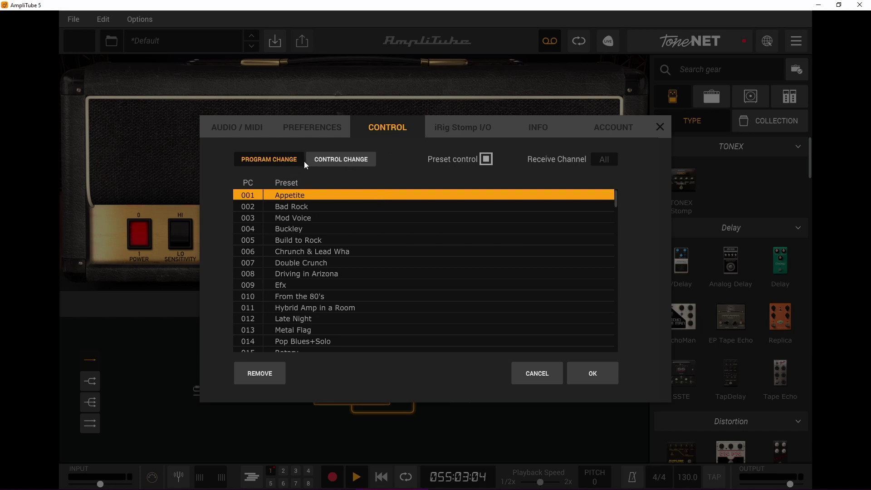
left_click(355, 160)
left_click(282, 160)
left_click(354, 157)
left_click(284, 158)
left_click(465, 130)
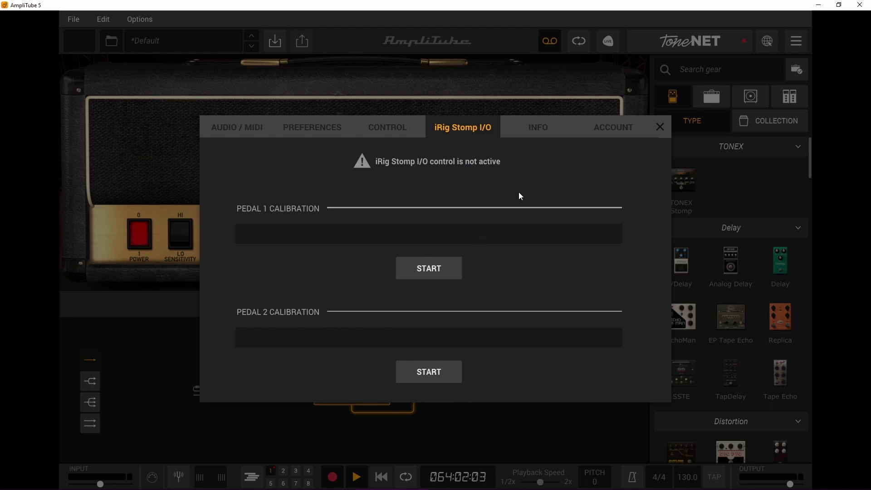
left_click(541, 127)
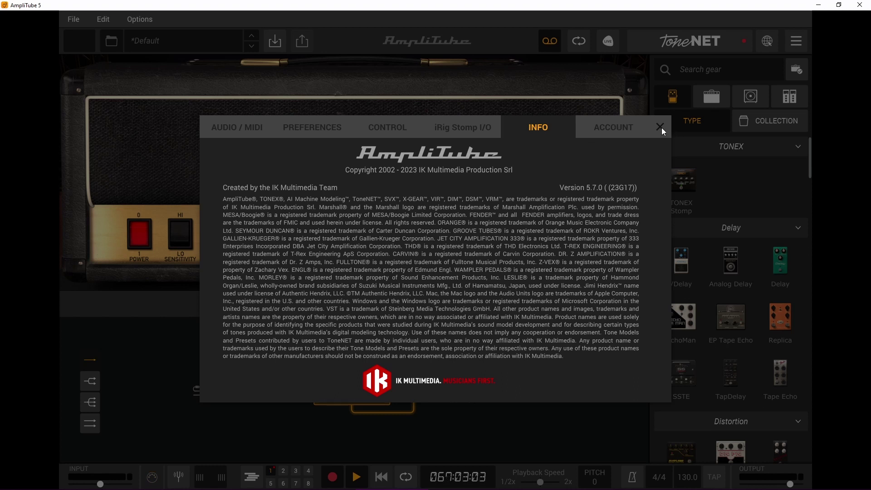
left_click(238, 127)
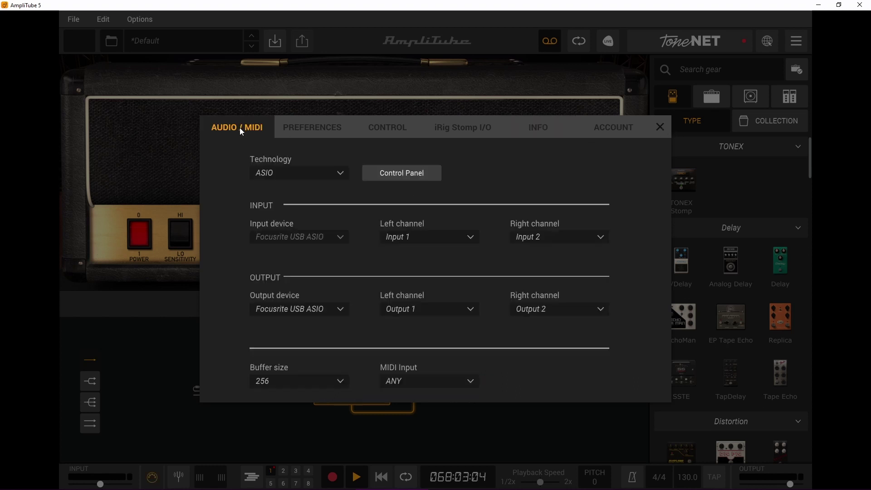
left_click(662, 127)
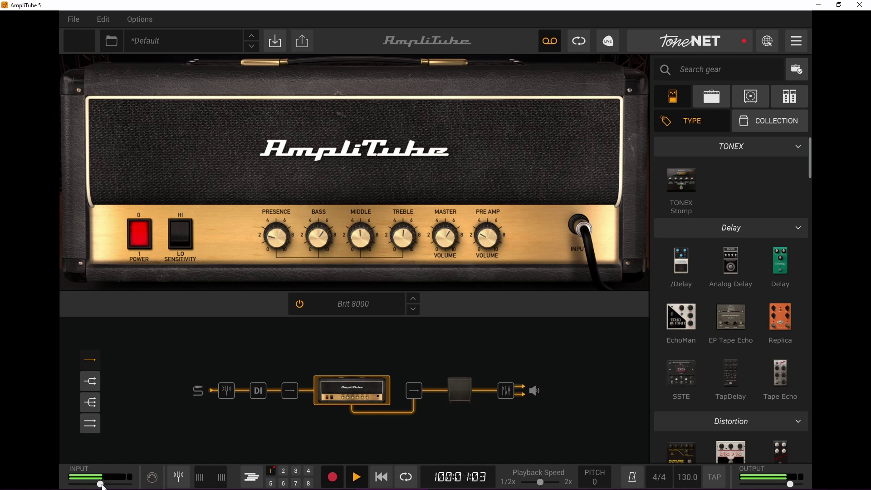
Raise the input level slightly and bring it back to the middle of its range
left_click_drag(101, 485, 109, 487)
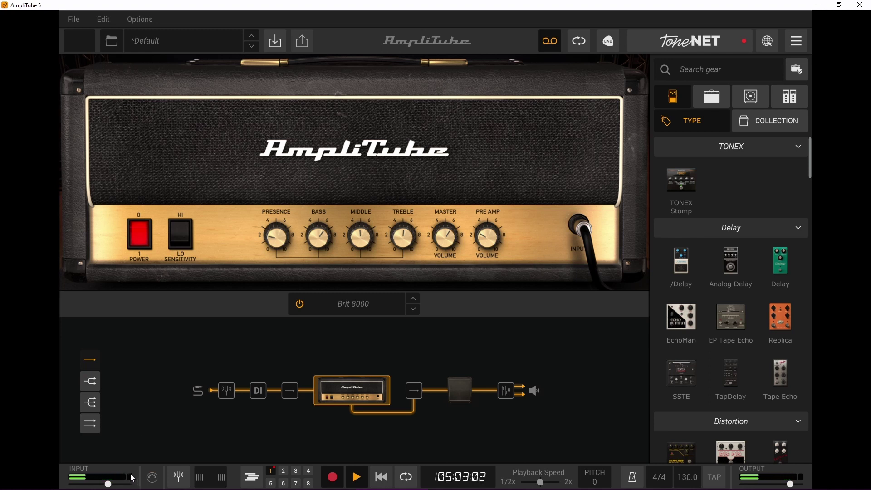
left_click(107, 484)
left_click_drag(106, 486, 100, 486)
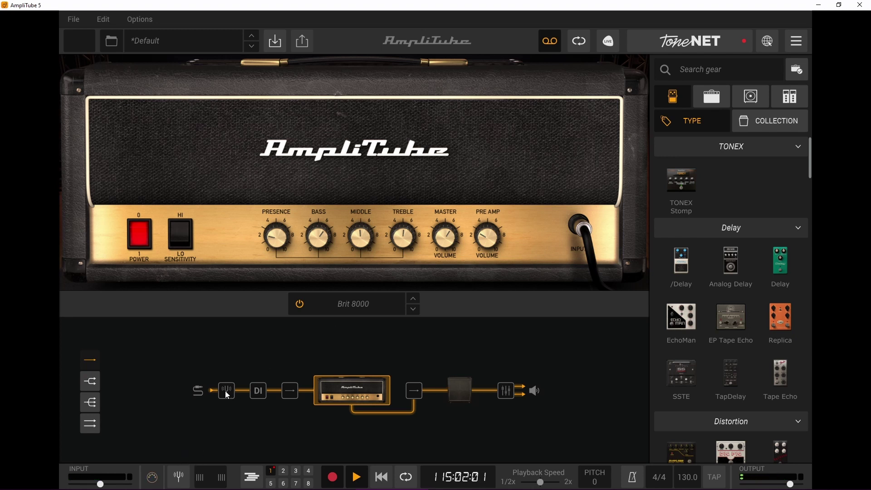
Turn on the tuner and show the UltraTuner in its Advanced view
left_click(181, 478)
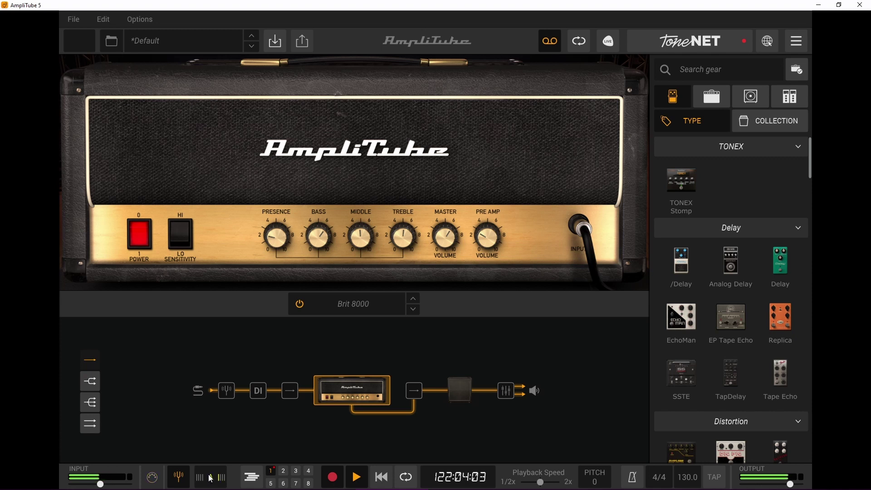
left_click(230, 392)
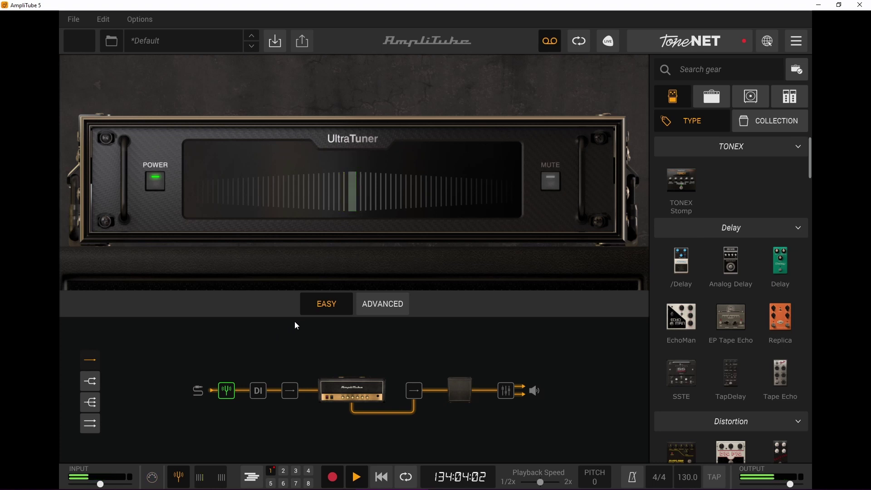
left_click(387, 306)
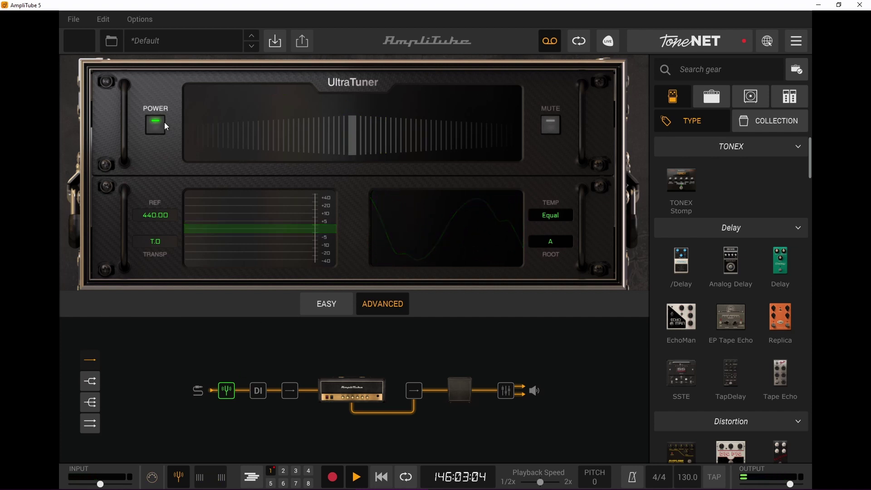
Select the Brit 8000 amp in the signal chain and set its Presence to 3.1
left_click(365, 394)
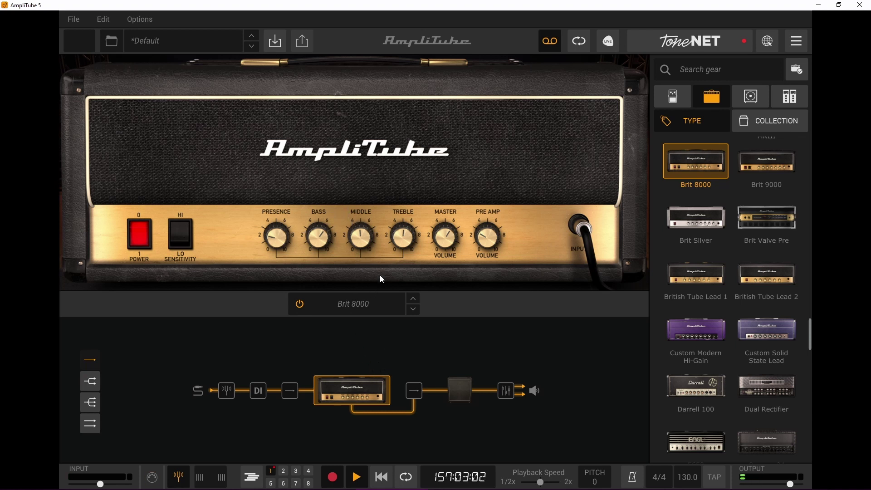
left_click_drag(286, 244, 287, 225)
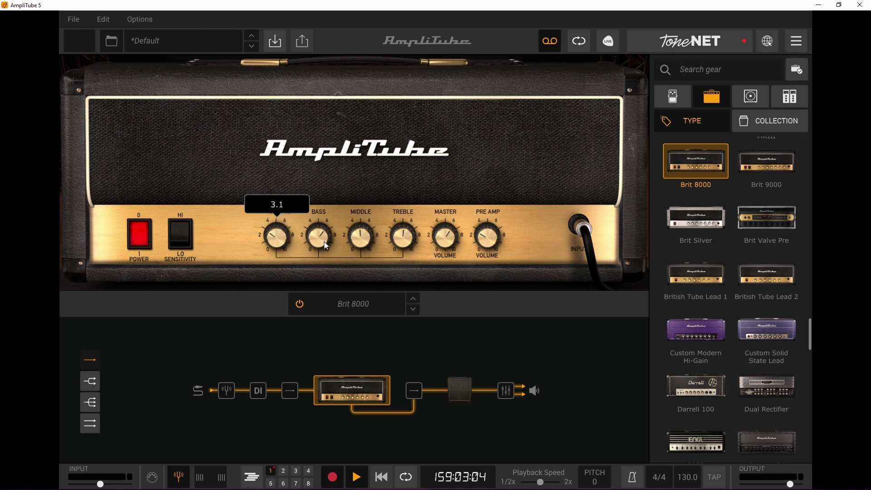
mouse_move(324, 242)
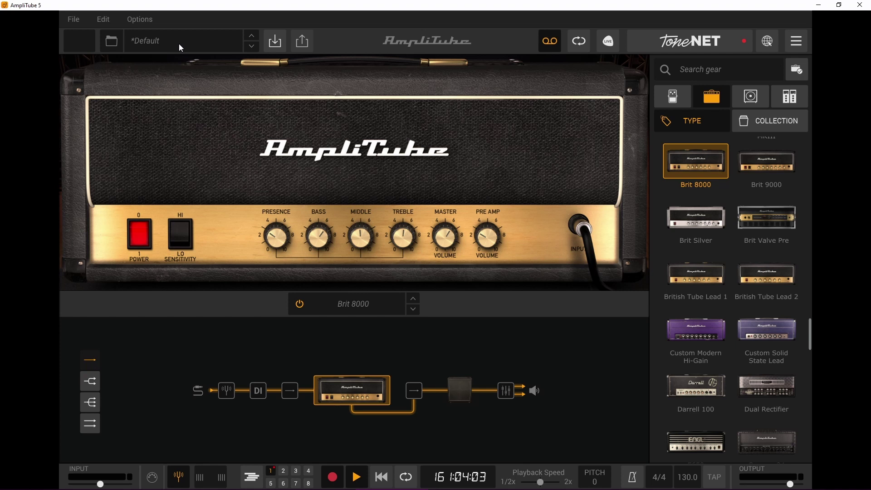
Look through the preset folders in the Preset Browser and close it
left_click(112, 41)
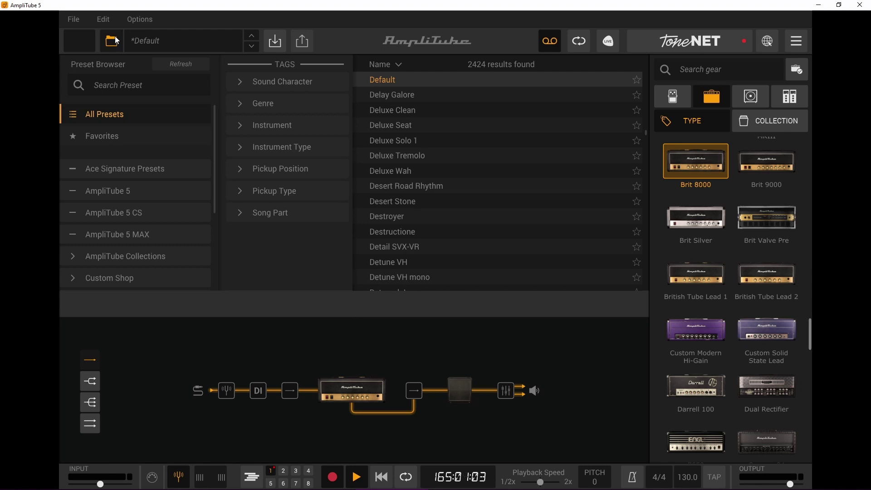
scroll(149, 195, "down", 3)
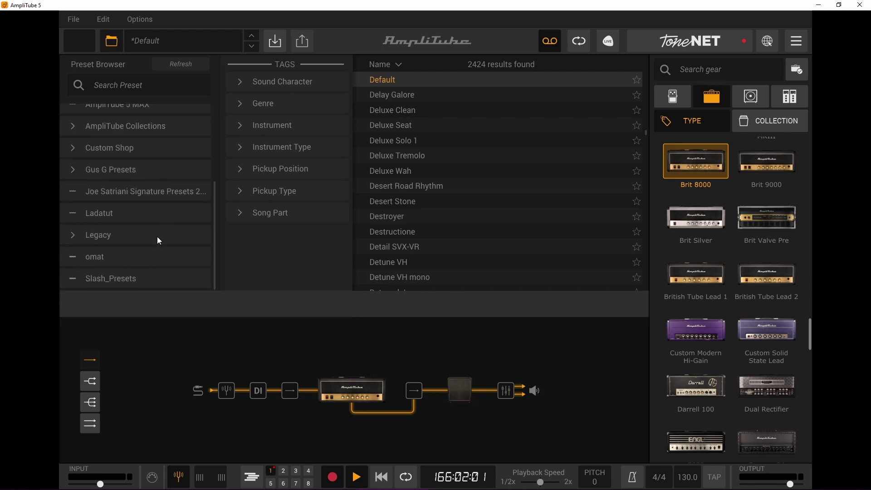
scroll(149, 204, "up", 3)
left_click(119, 50)
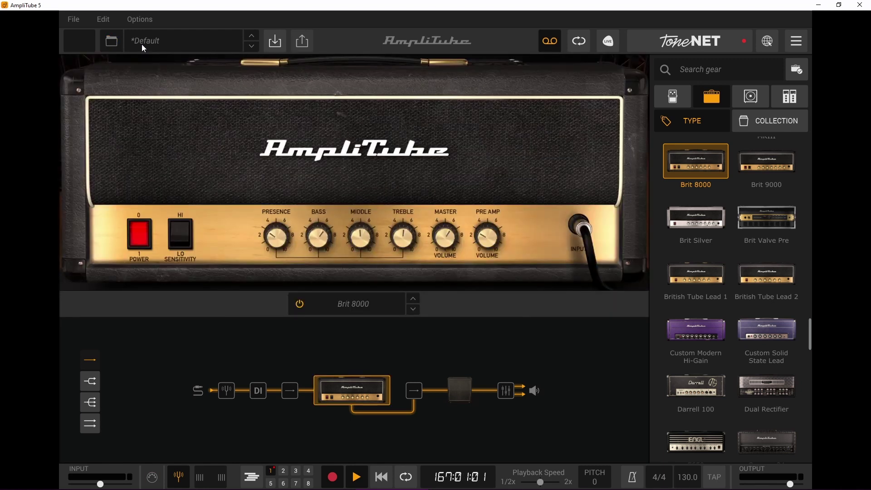
Load the preset "Come On (let the good times)" from the AmpliTube Jimi Hendrix collection
left_click(166, 41)
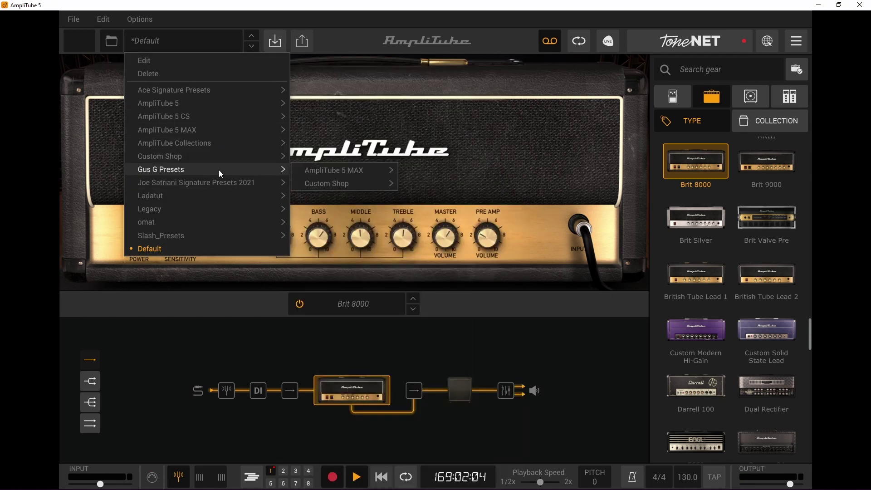
mouse_move(219, 216)
mouse_move(219, 200)
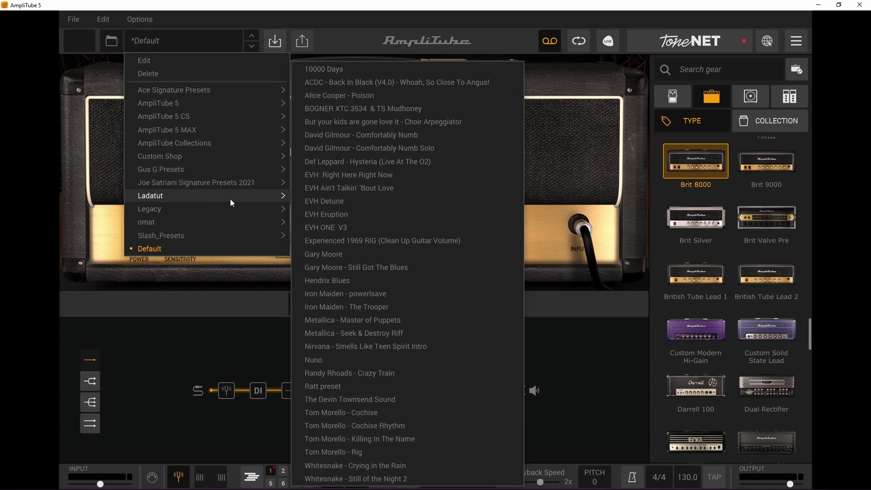
mouse_move(218, 144)
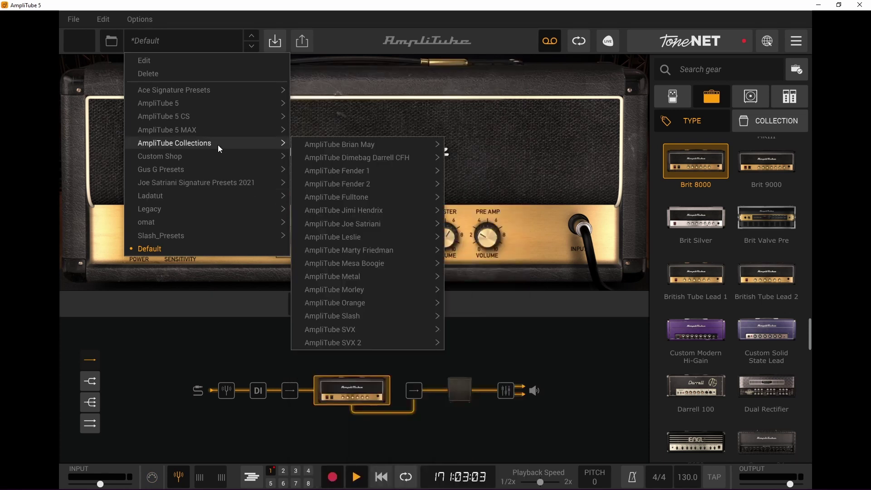
mouse_move(357, 213)
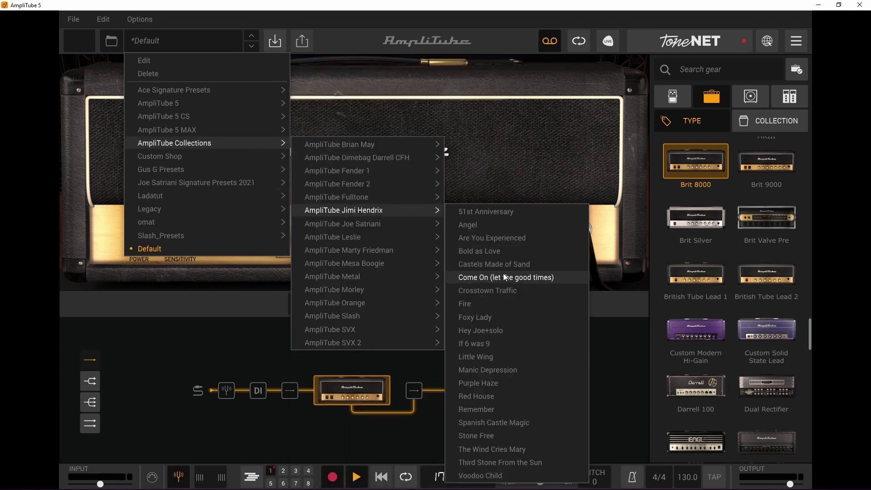
left_click(458, 293)
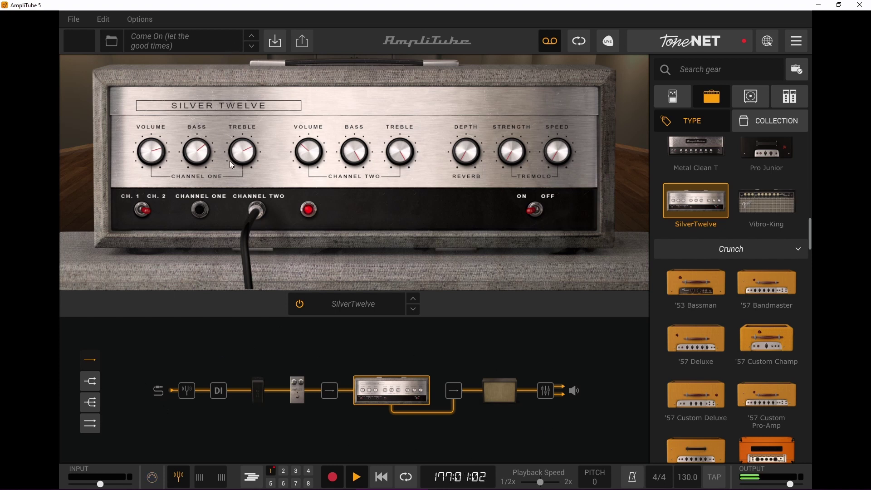
Load the Default preset in place of the current one
left_click(193, 40)
left_click(194, 247)
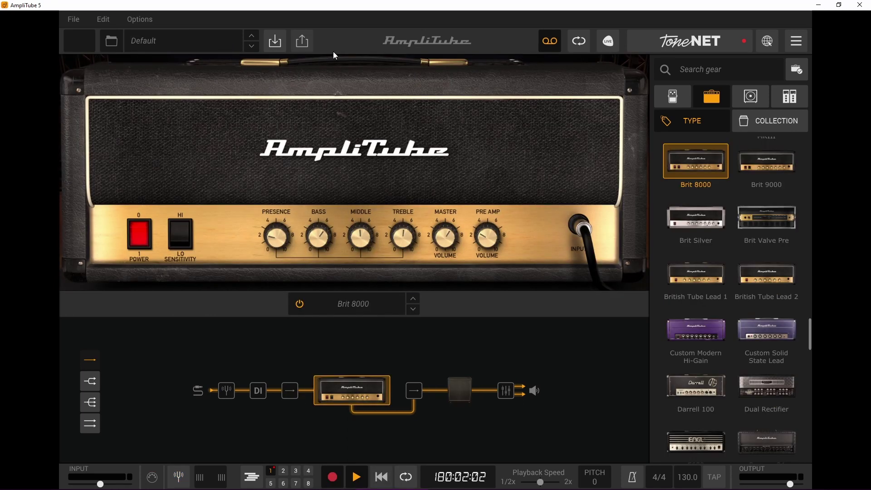
View the Looper with its two tracks and return to the recorder view of the rig
left_click(552, 47)
left_click(579, 43)
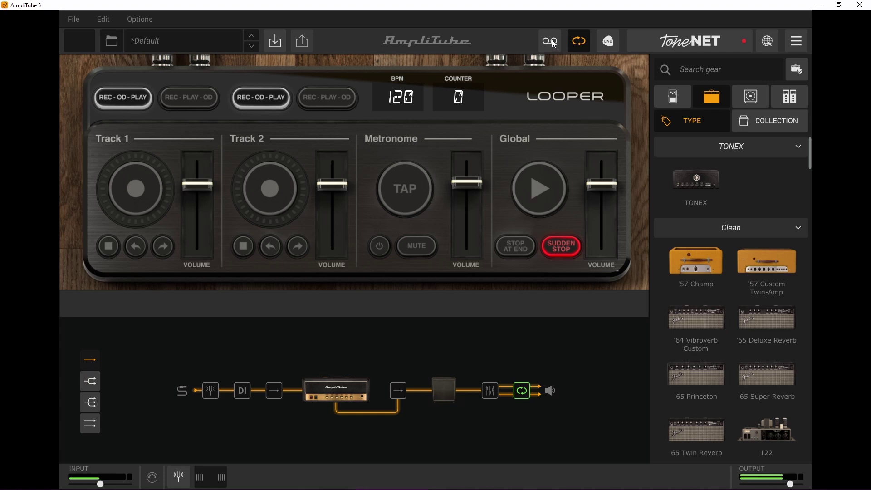
left_click(554, 44)
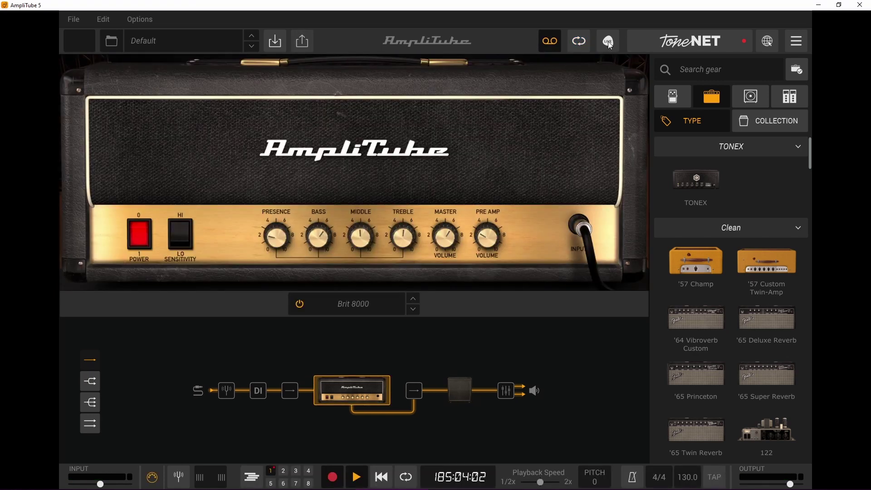